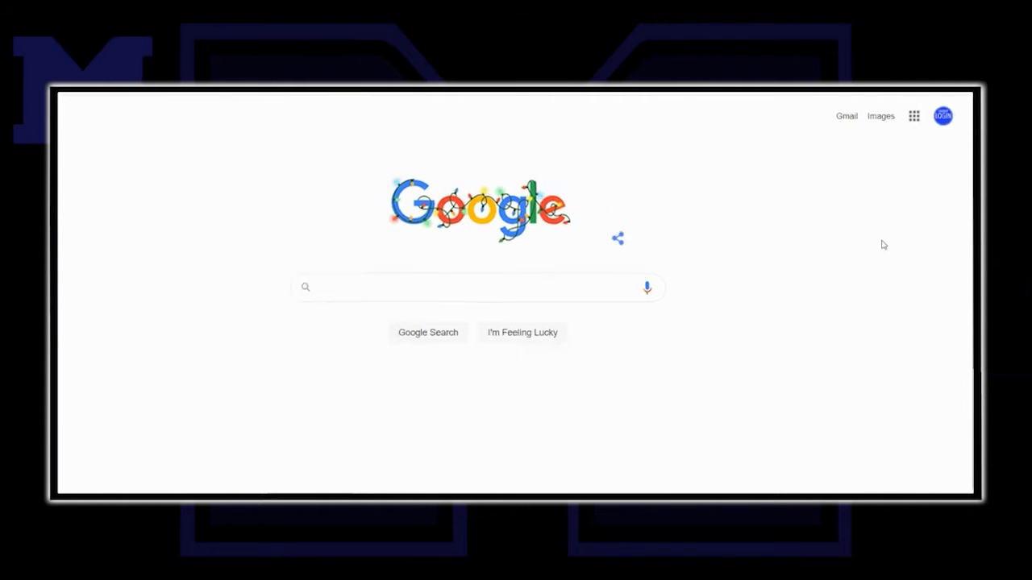
- Open Google Keep from the Google apps on the search home page
{"action": "left_click", "coordinate": [881, 132]}
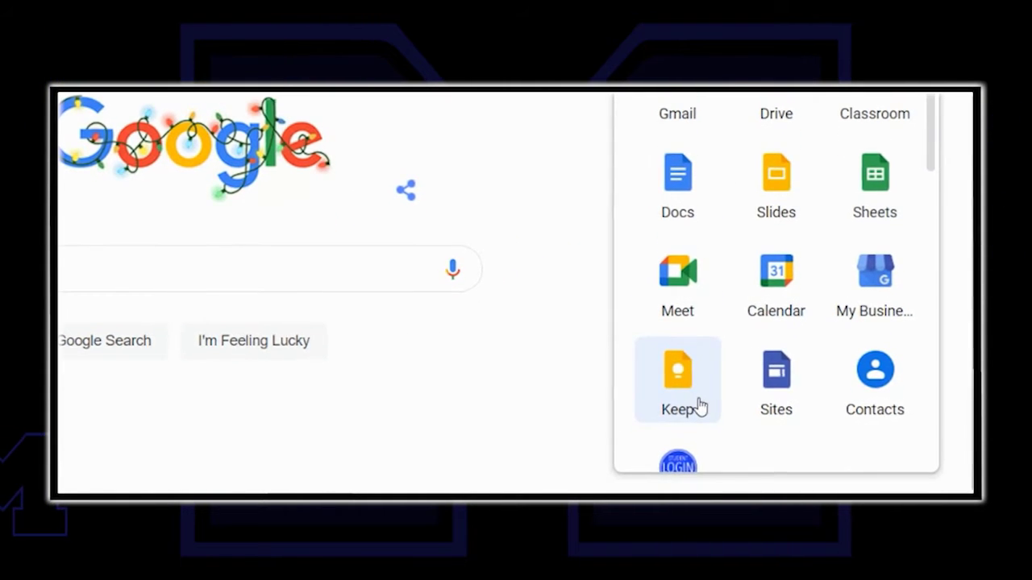
{"action": "left_click", "coordinate": [699, 408]}
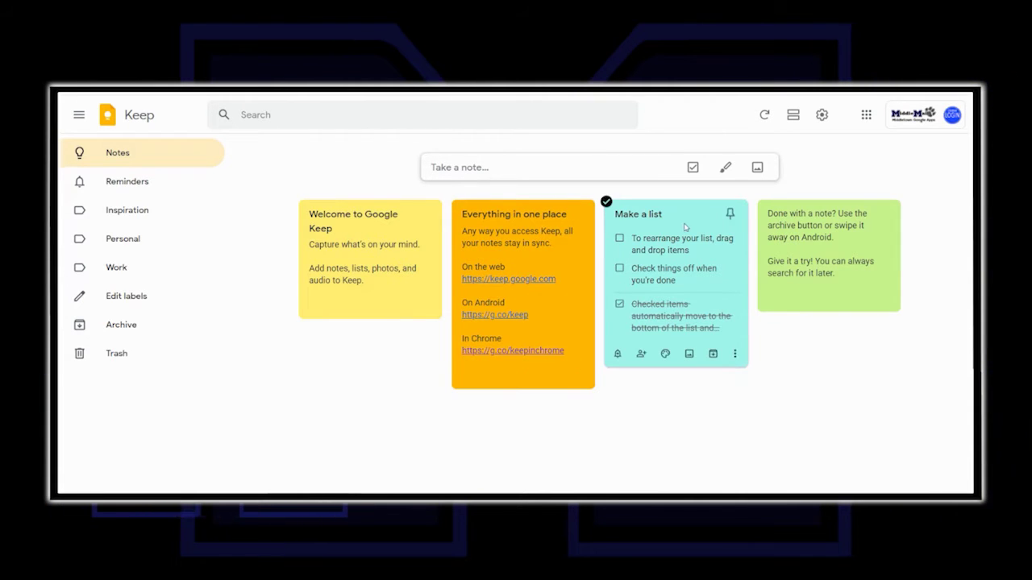
- Delete all four sample notes, from the green archive tip note back to "Welcome to Google Keep"
{"action": "left_click_drag", "start_coordinate": [691, 233], "coordinate": [721, 253]}
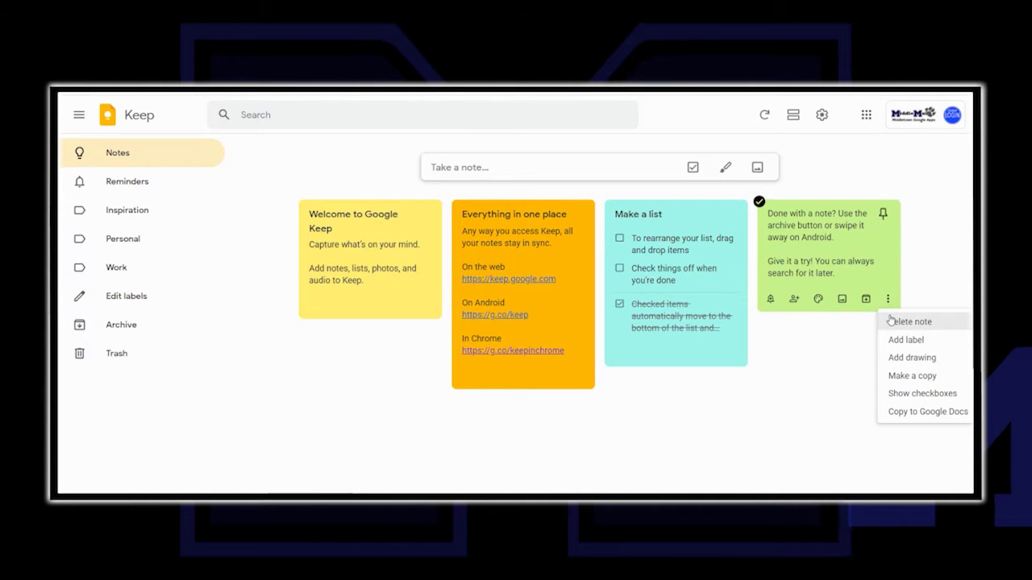
{"action": "left_click", "coordinate": [889, 320]}
{"action": "left_click", "coordinate": [734, 360]}
{"action": "left_click", "coordinate": [753, 376]}
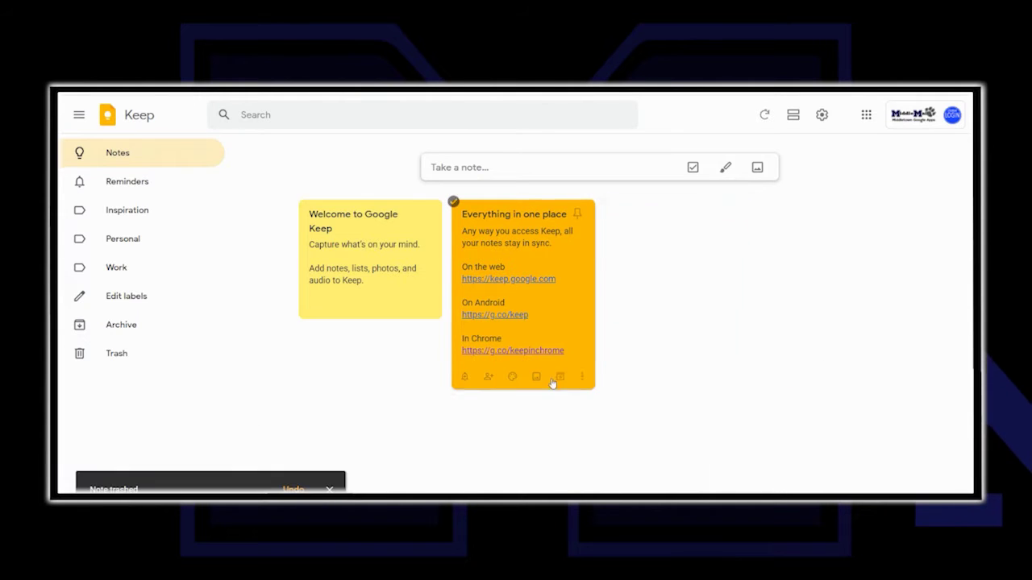
{"action": "left_click", "coordinate": [581, 373]}
{"action": "left_click", "coordinate": [587, 395]}
{"action": "left_click", "coordinate": [428, 308]}
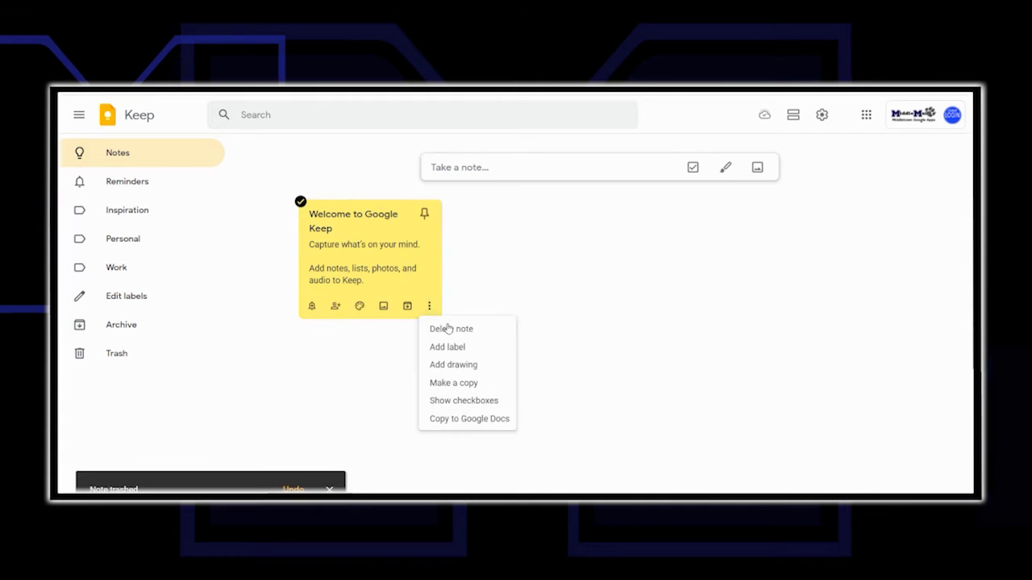
{"action": "left_click", "coordinate": [448, 326]}
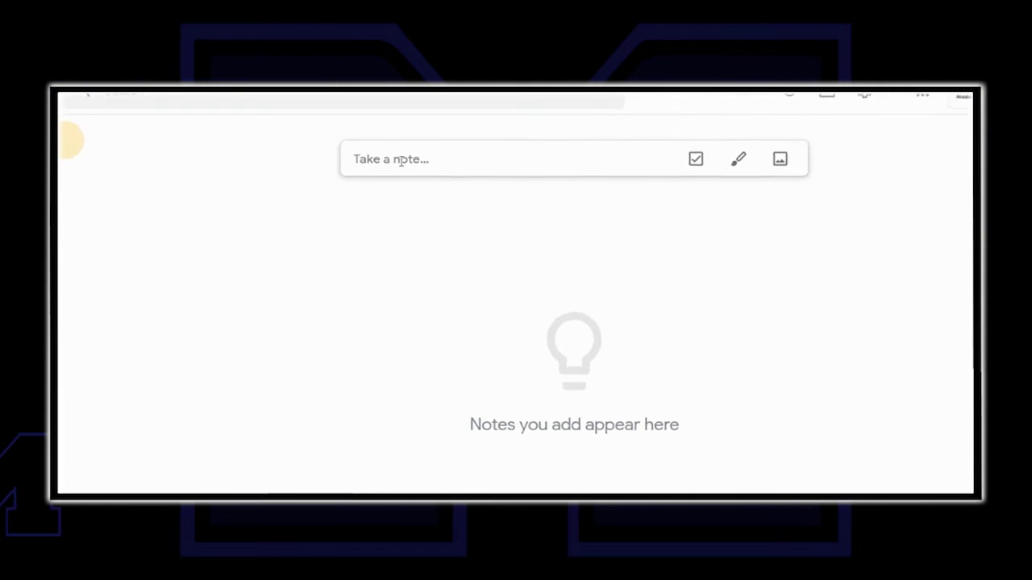
- Create a new note titled "English" and turn its body into a checkbox list
{"action": "left_click", "coordinate": [472, 168]}
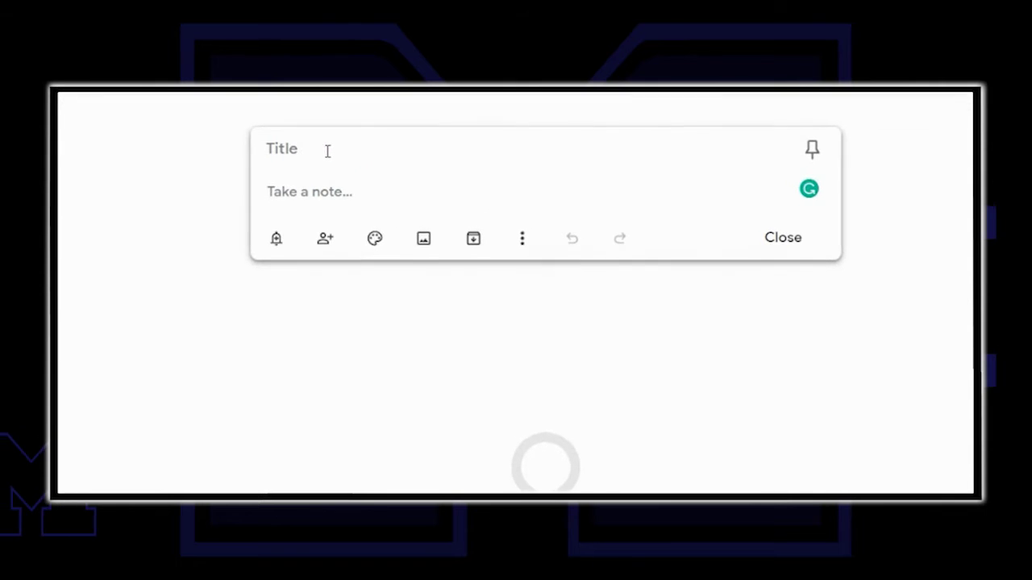
{"action": "left_click", "coordinate": [328, 149]}
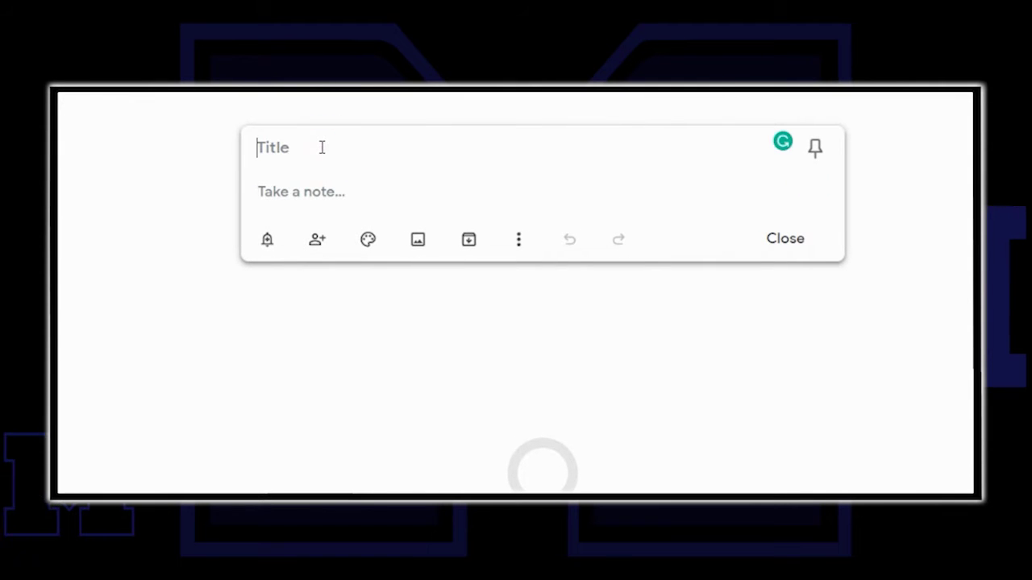
{"action": "type", "text": "English"}
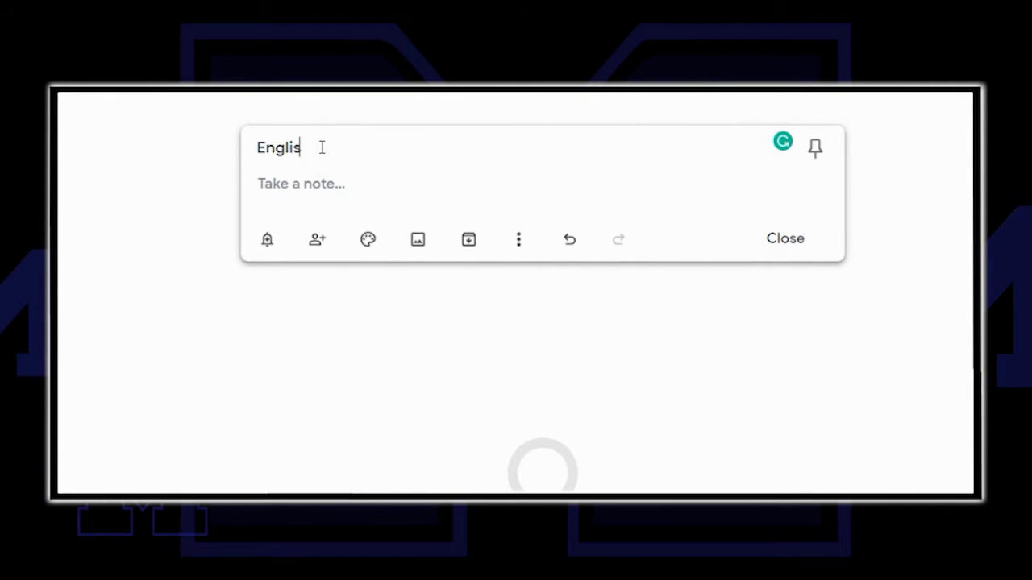
{"action": "left_click", "coordinate": [518, 246]}
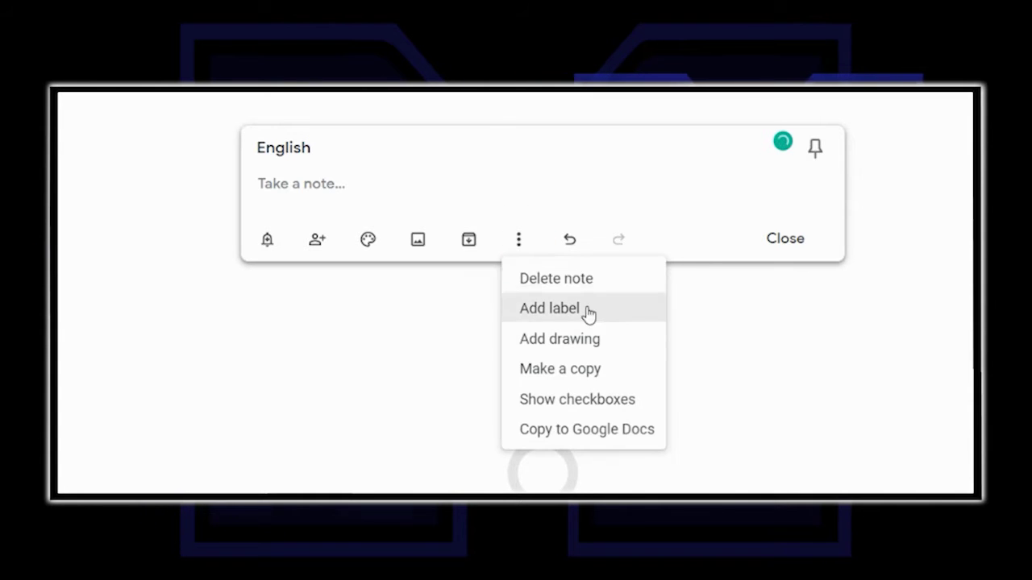
{"action": "left_click", "coordinate": [584, 401]}
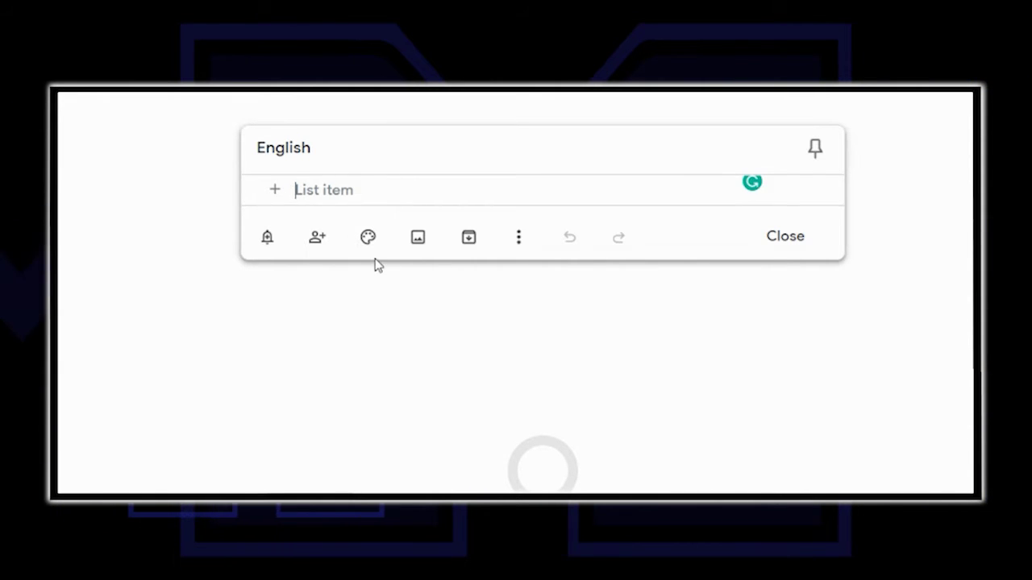
- Set the English note's color to red and close the note
{"action": "mouse_move", "coordinate": [370, 244]}
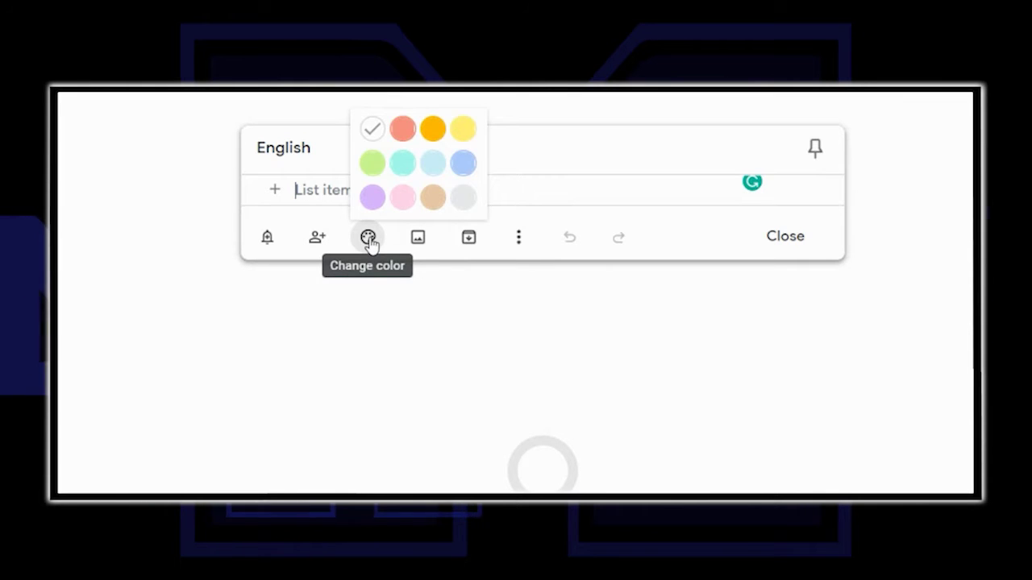
{"action": "left_click", "coordinate": [405, 131]}
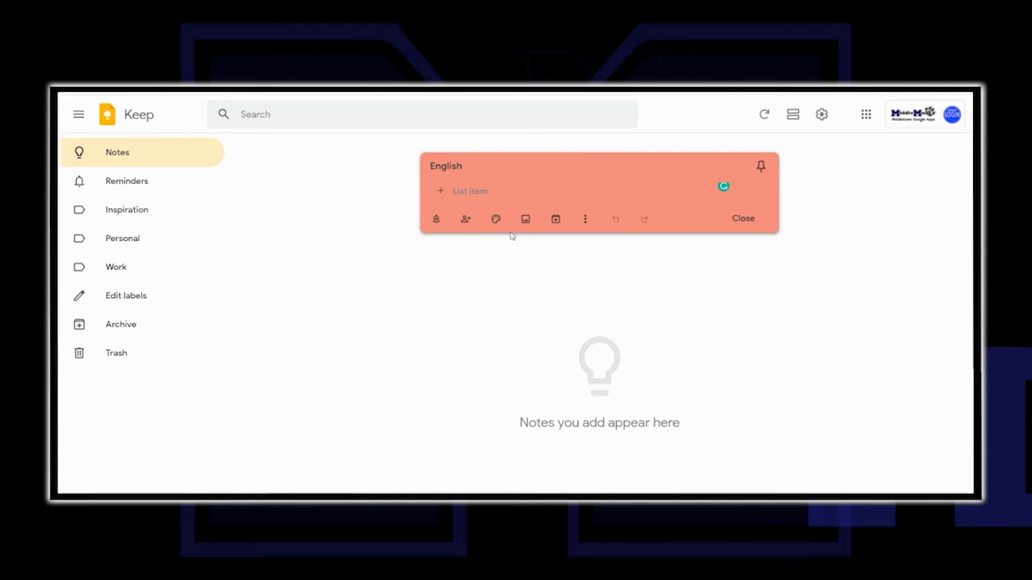
{"action": "left_click", "coordinate": [744, 219]}
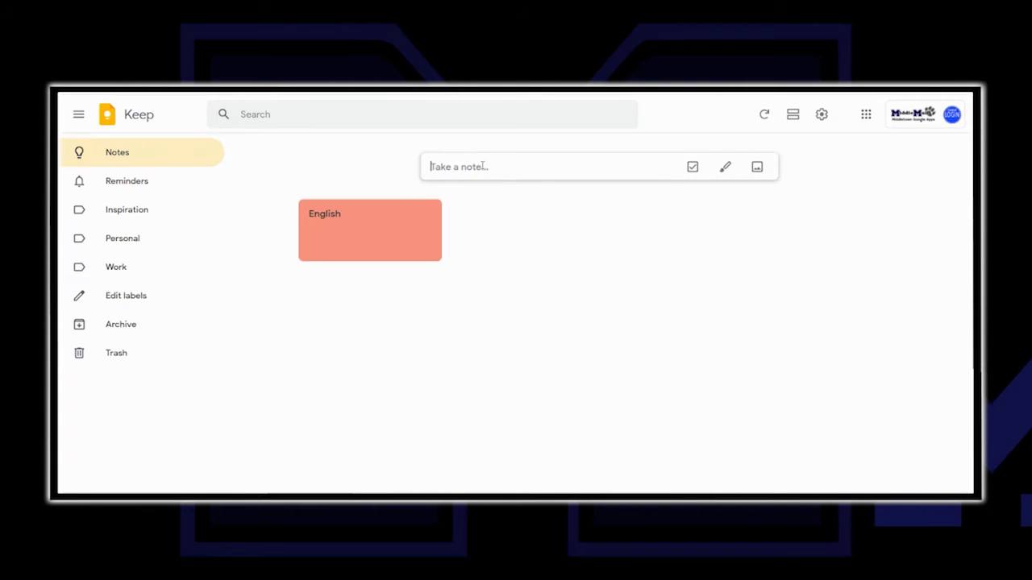
- Create a note titled "Social Studies", color it orange, give it checkboxes and close it
{"action": "left_click", "coordinate": [486, 165]}
{"action": "type", "text": "Social Studies"}
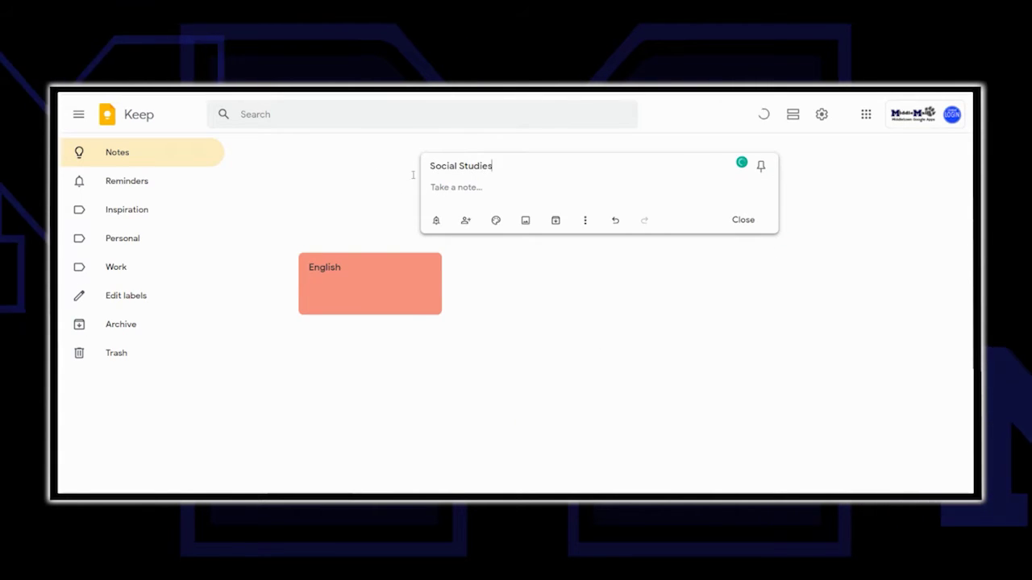
{"action": "mouse_move", "coordinate": [496, 220]}
{"action": "left_click", "coordinate": [535, 154]}
{"action": "left_click", "coordinate": [585, 220]}
{"action": "left_click", "coordinate": [741, 220]}
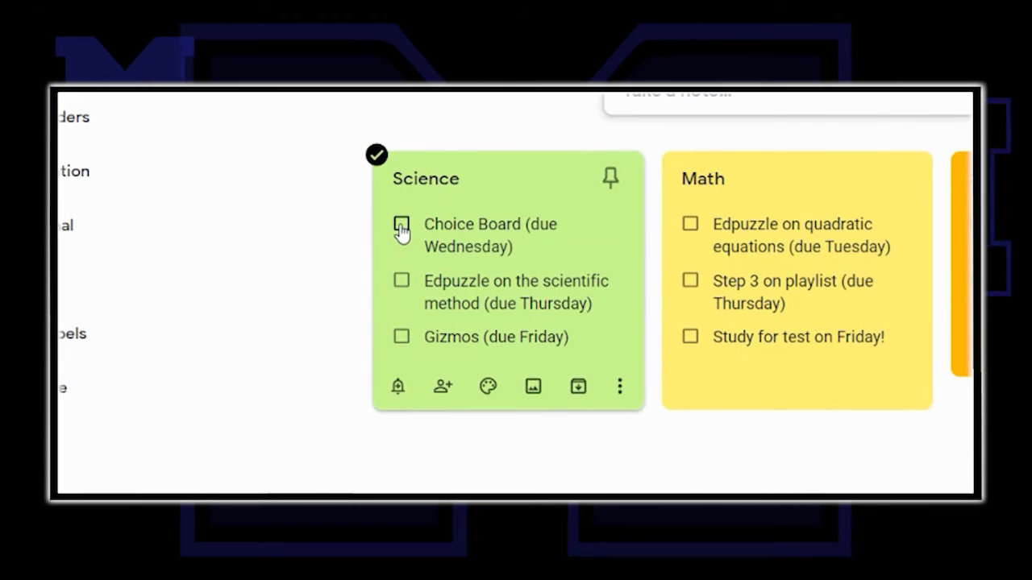
- Check off "Choice Board (due Wednesday)" in the Science note
{"action": "left_click", "coordinate": [401, 226]}
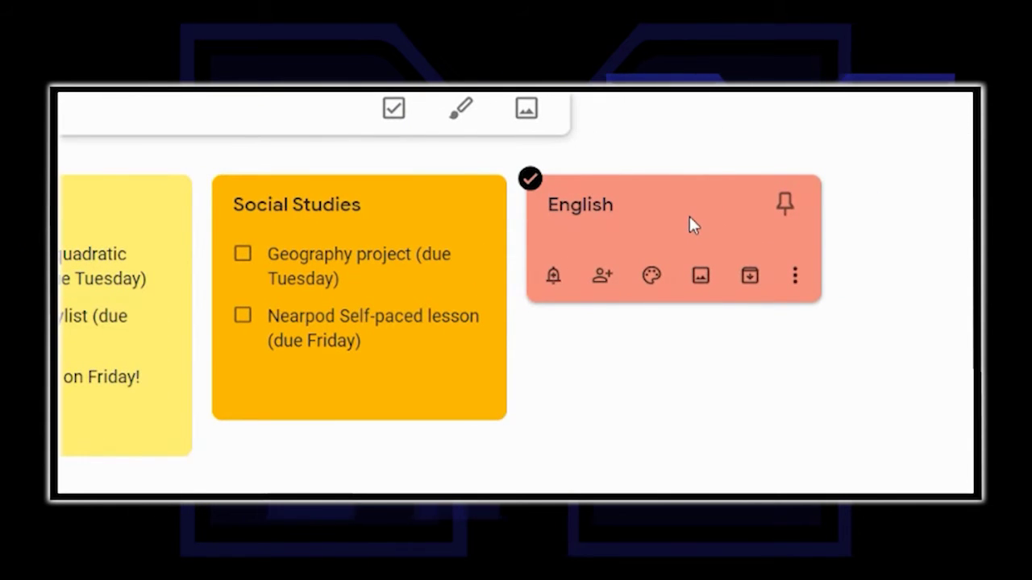
- Open the English note and add the list item "Read chapter 4 (due Tuesday)"
{"action": "left_click", "coordinate": [689, 216]}
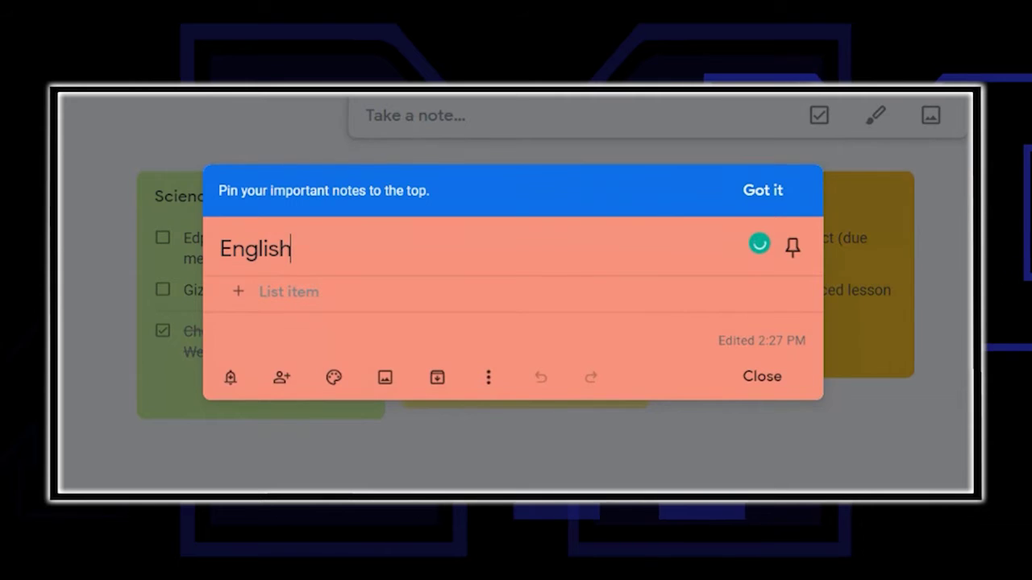
{"action": "left_click", "coordinate": [308, 297]}
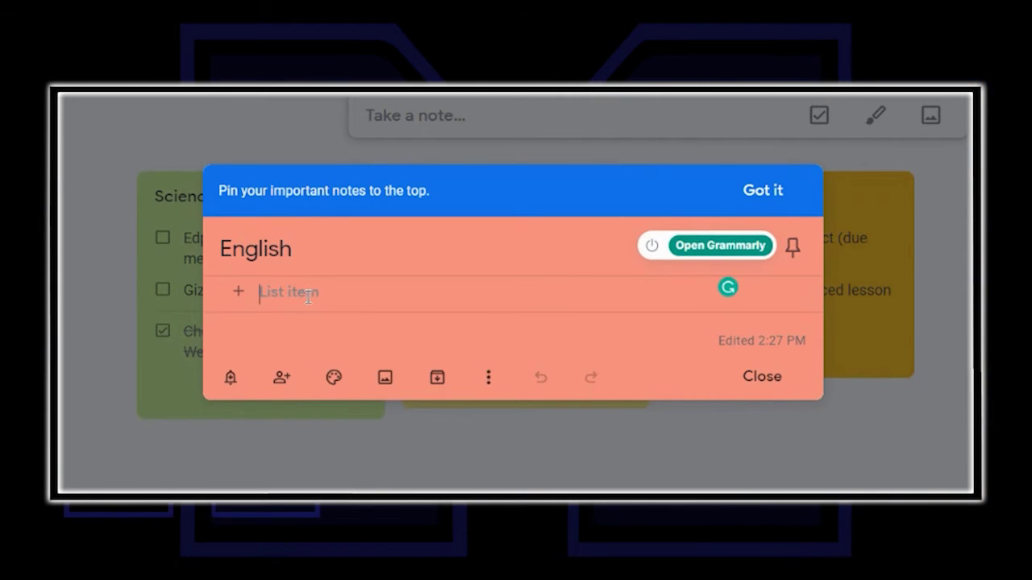
{"action": "type", "text": "Read chapter 4"}
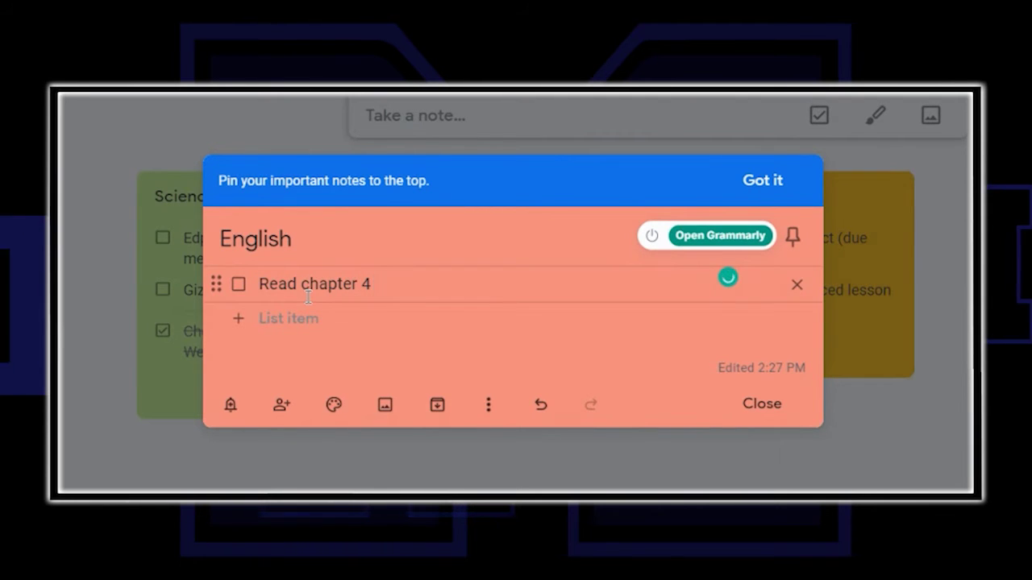
{"action": "type", "text": " (due Tuesday"}
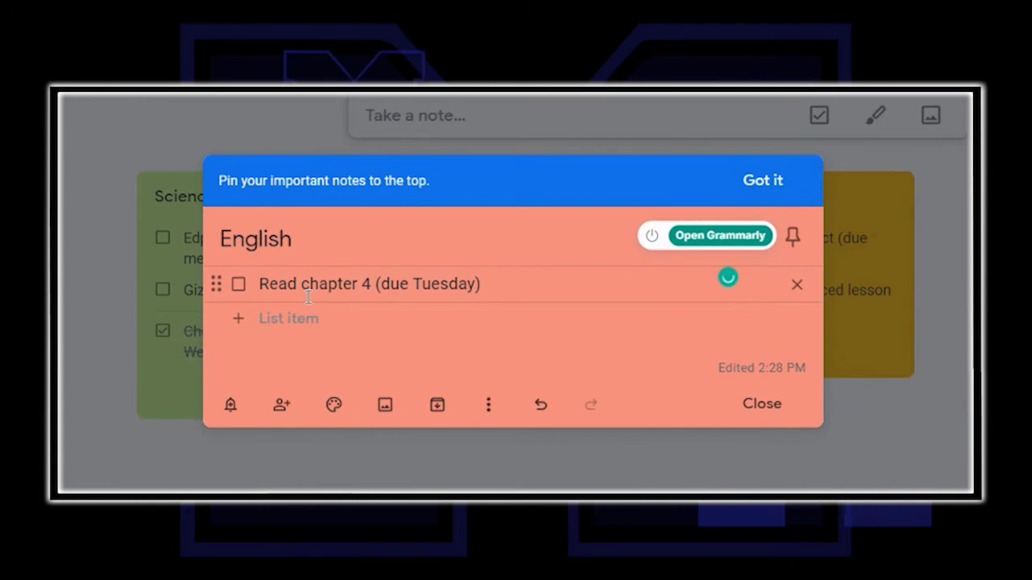
- Add a second list item "Finish choice board (due Friday)" to the English note
{"action": "left_click", "coordinate": [301, 323]}
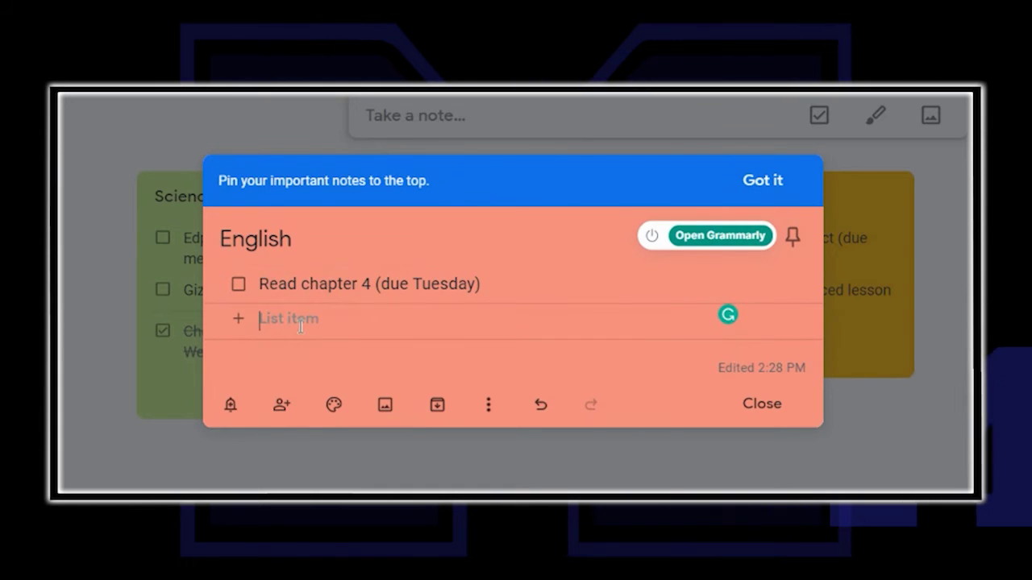
{"action": "type", "text": "Finish choice"}
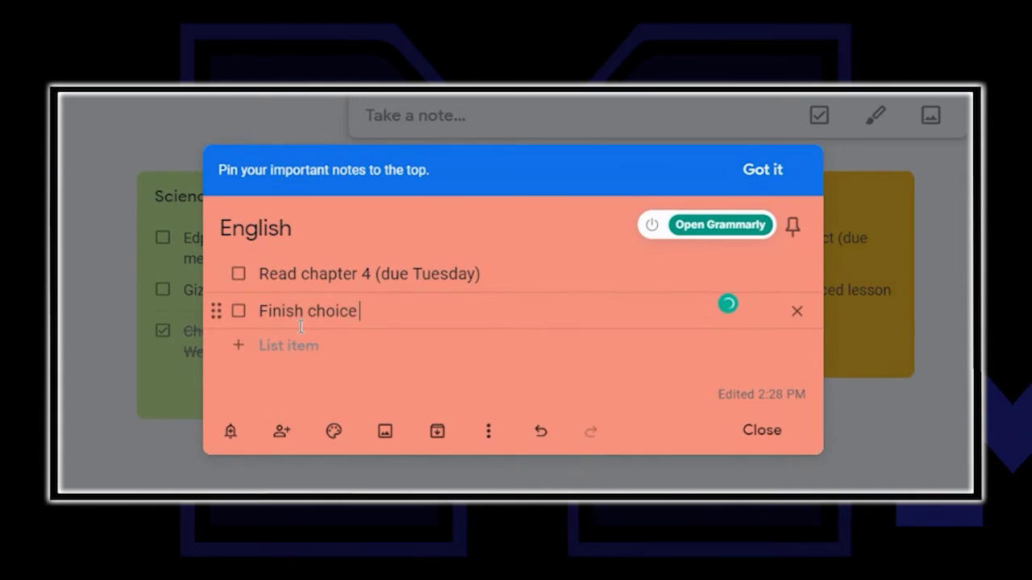
{"action": "type", "text": " board (due Friday"}
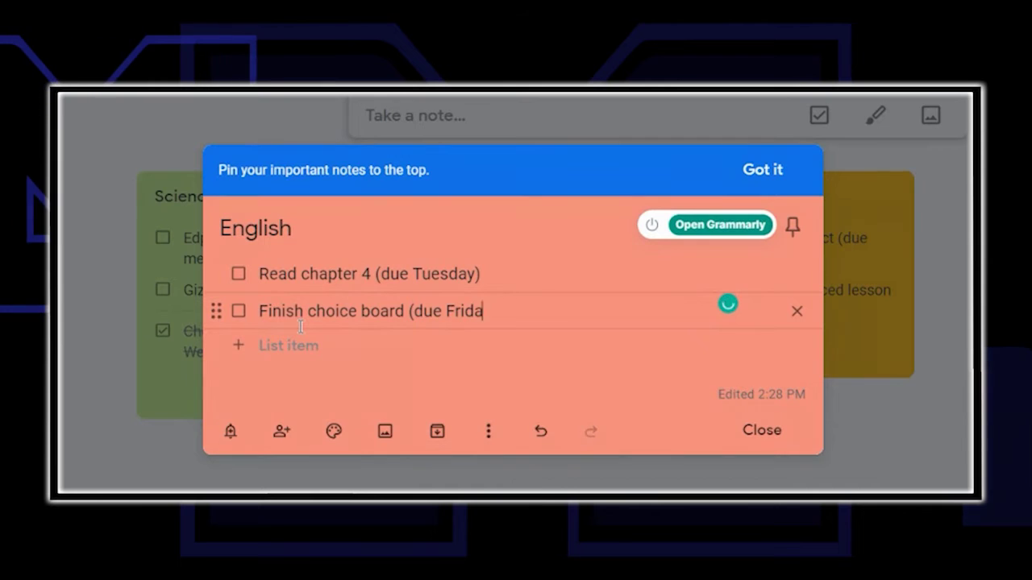
{"action": "type", "text": ")"}
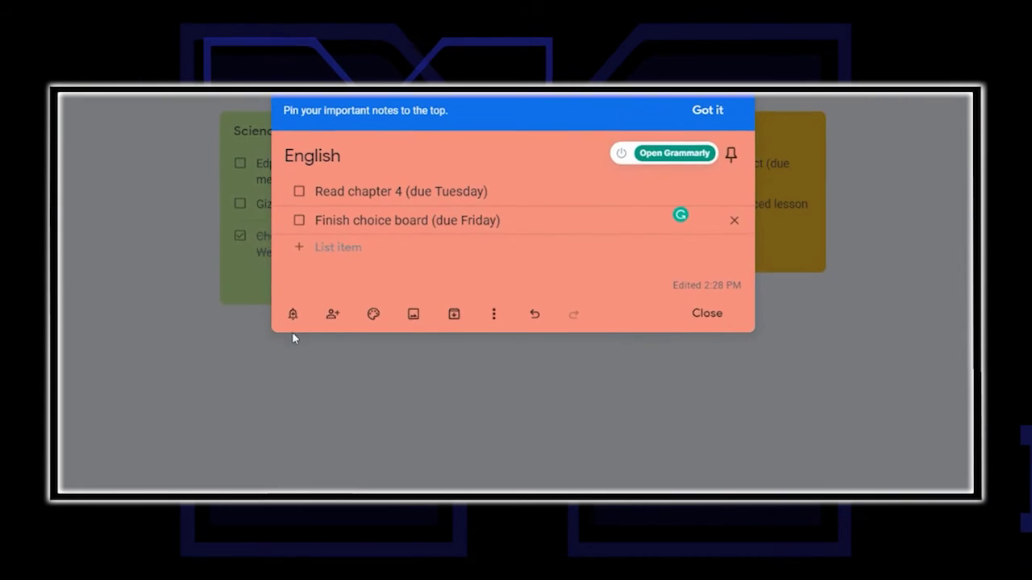
- Review the reminder presets and the collaborator sharing options for the English note, then cancel sharing
{"action": "left_click", "coordinate": [259, 375]}
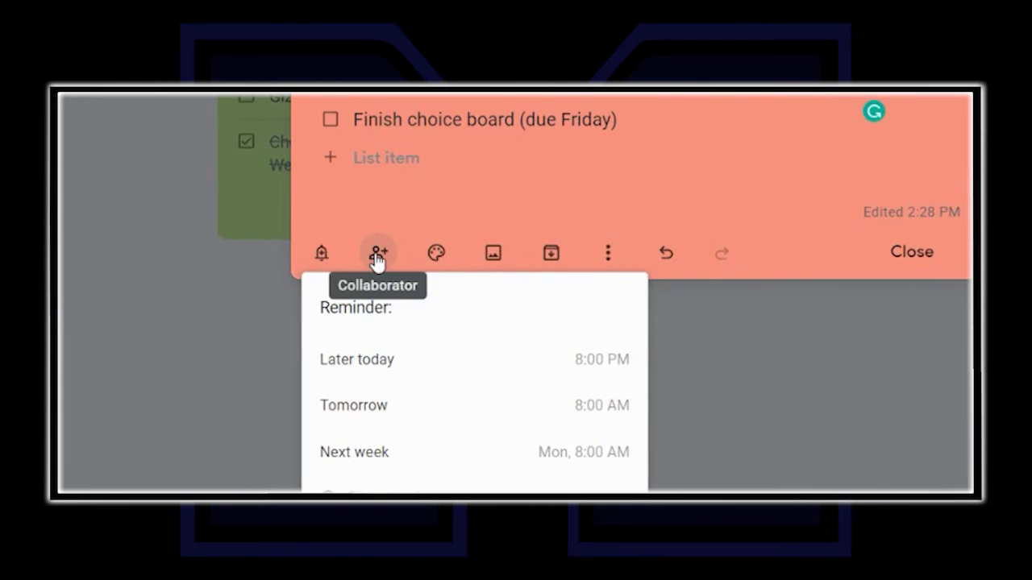
{"action": "left_click", "coordinate": [378, 260]}
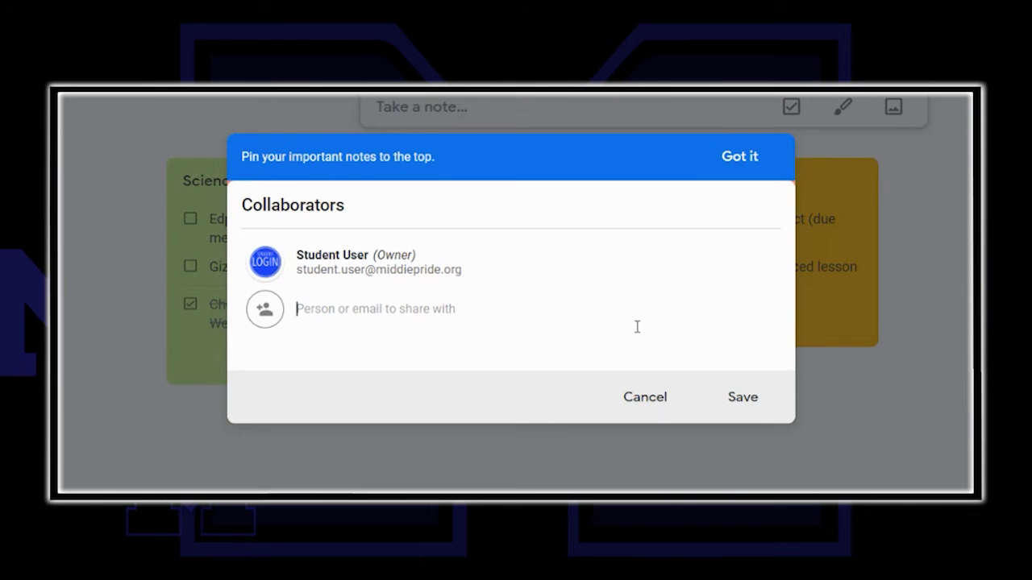
{"action": "left_click", "coordinate": [657, 400]}
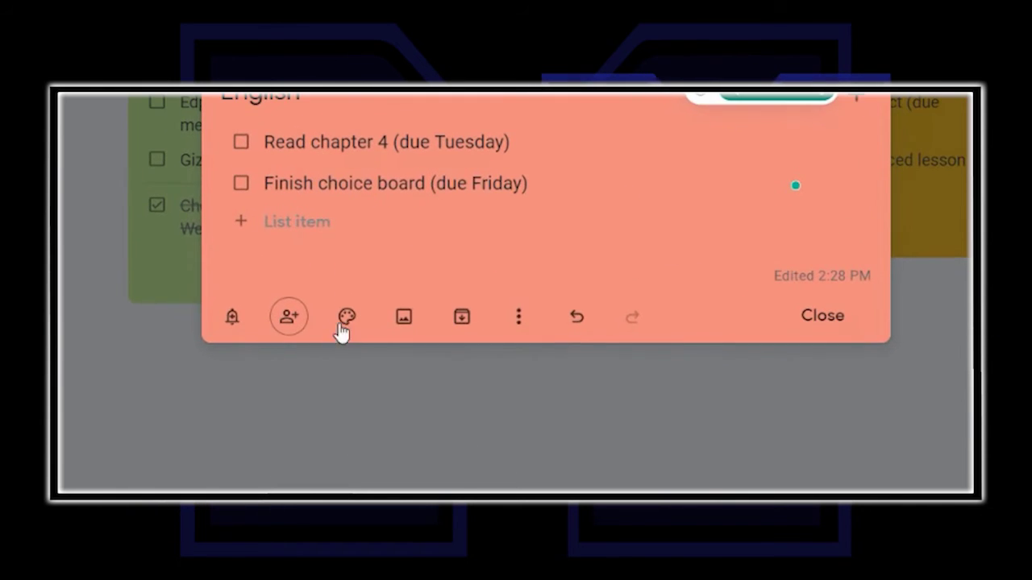
- Review the English note's color choices and the file picker for adding an image, then dismiss the picker
{"action": "left_click", "coordinate": [347, 357]}
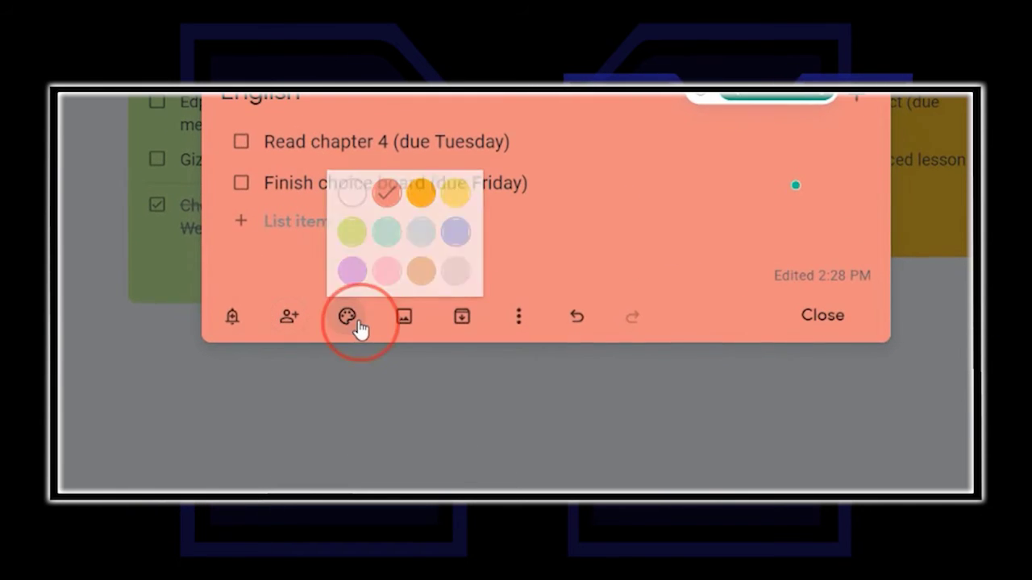
{"action": "left_click", "coordinate": [404, 316]}
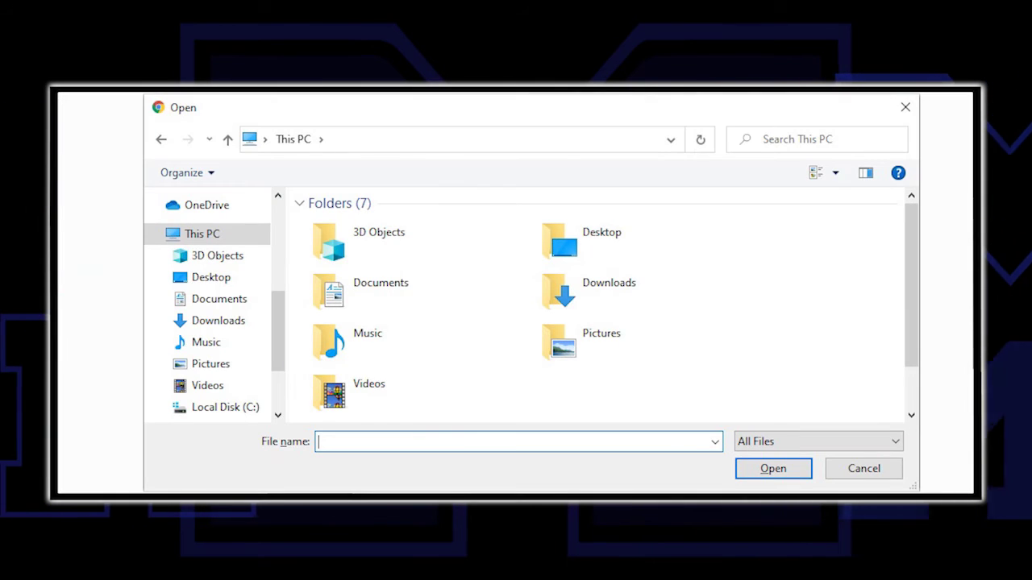
{"action": "key", "text": "Escape"}
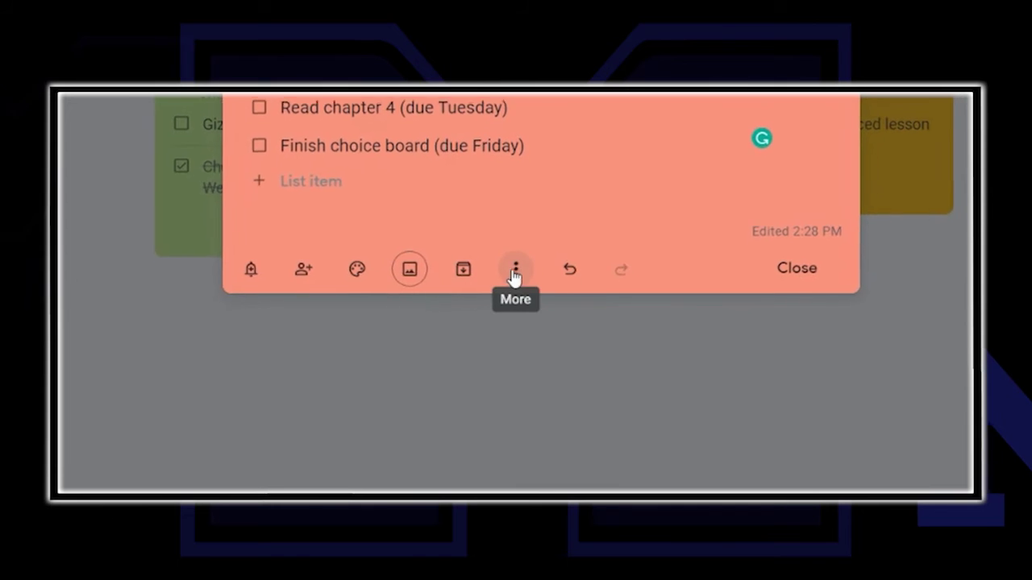
- Review the additional actions available for the English note, such as copying to Google Docs, and close the note
{"action": "left_click", "coordinate": [517, 252]}
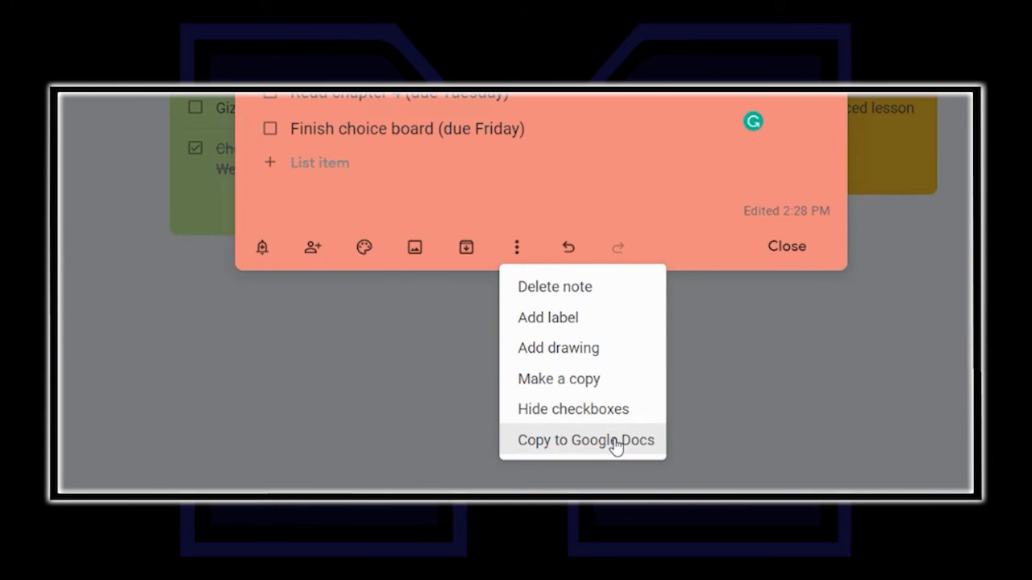
{"action": "left_click", "coordinate": [760, 290]}
{"action": "left_click", "coordinate": [785, 249]}
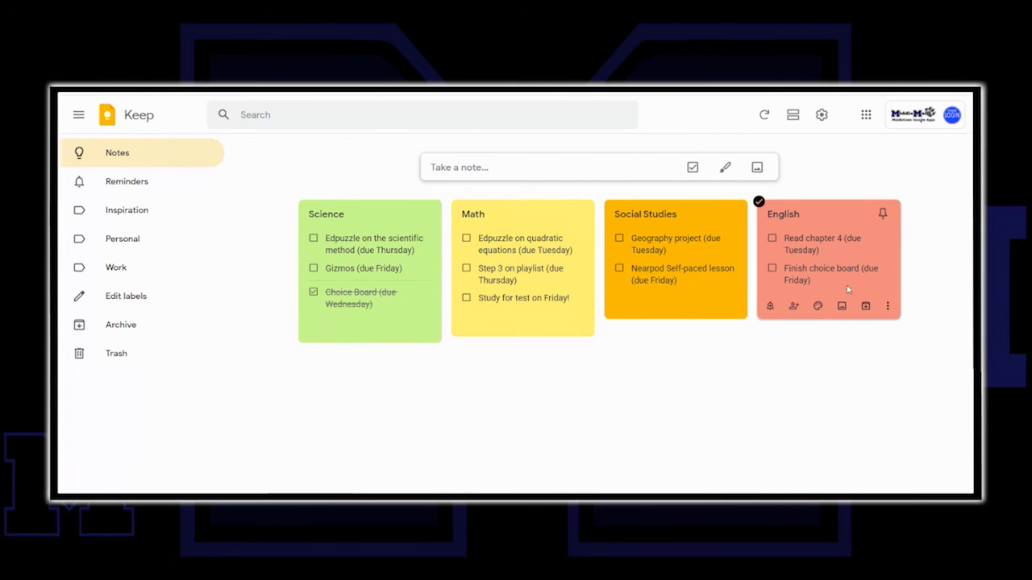
- Check off "Edpuzzle on quadratic equations (due Tuesday)" in the Math note
{"action": "left_click", "coordinate": [466, 239]}
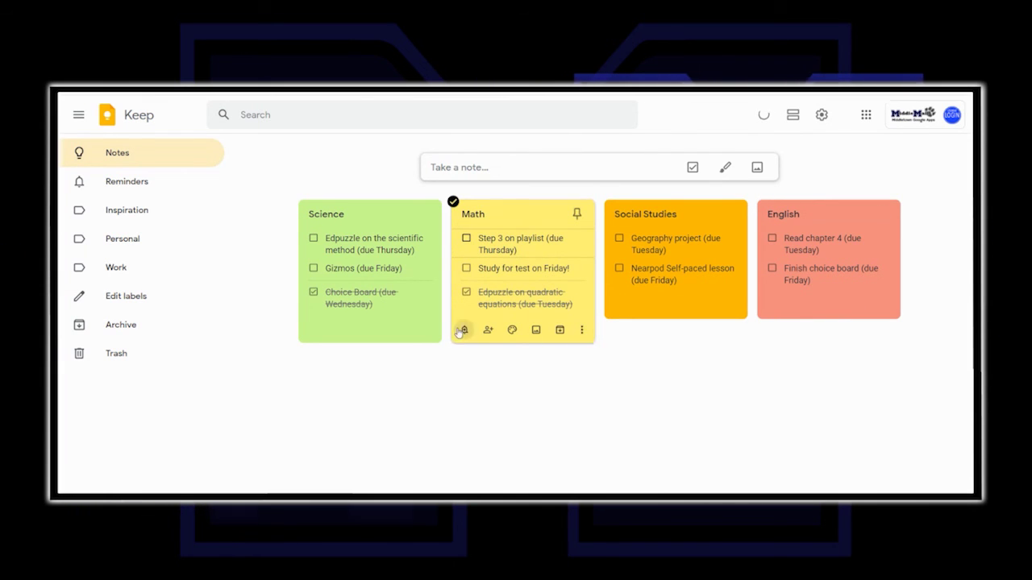
- Delete the completed item "Choice Board (due Wednesday)" from the Science note and close the note
{"action": "left_click", "coordinate": [421, 299]}
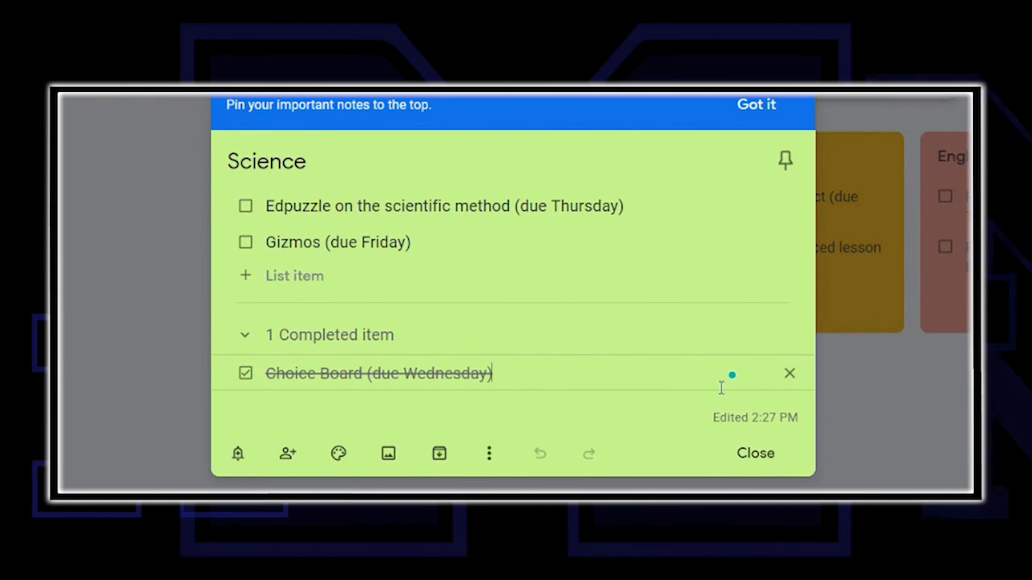
{"action": "left_click", "coordinate": [790, 376]}
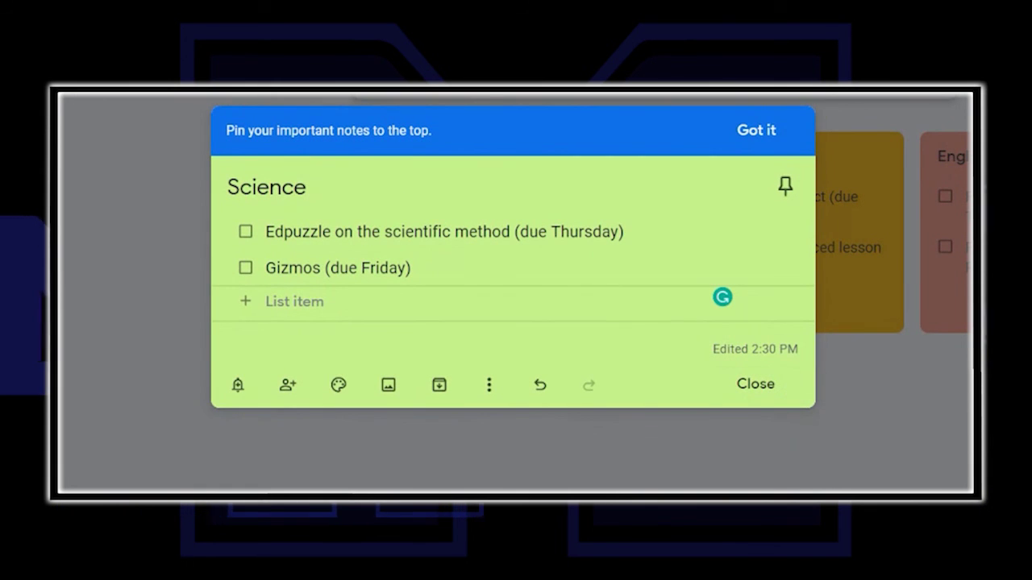
{"action": "left_click", "coordinate": [741, 459]}
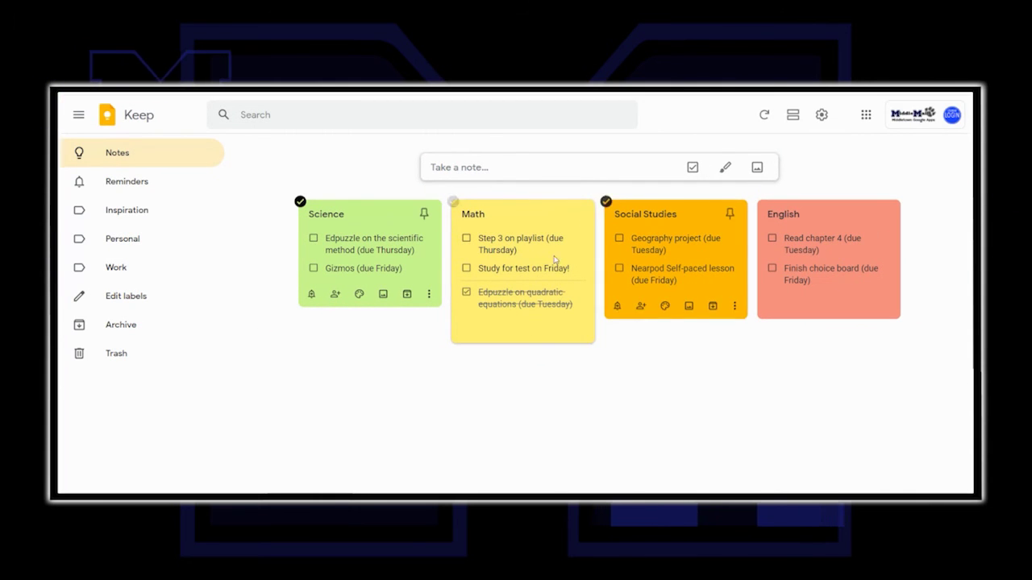
- Check off "Step 3 on playlist (due Thursday)" and "Study for test on Friday!" in the Math note and delete all its completed items
{"action": "left_click", "coordinate": [466, 239]}
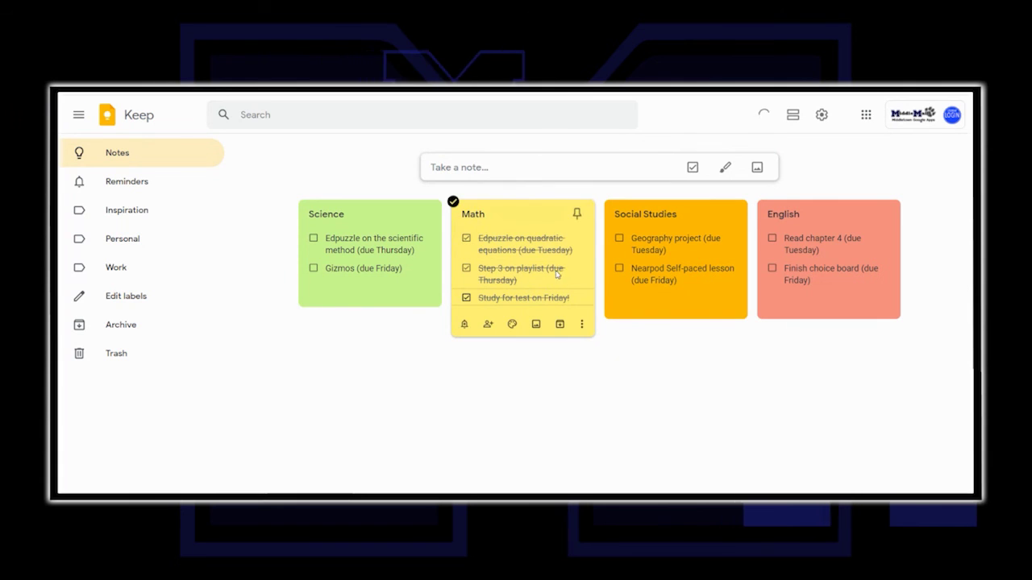
{"action": "left_click", "coordinate": [558, 275]}
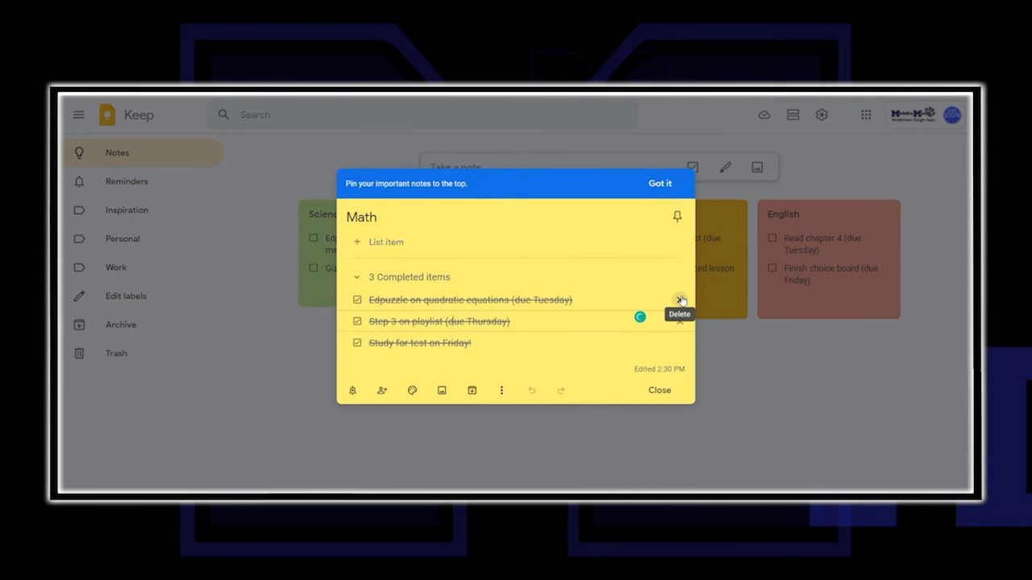
{"action": "left_click", "coordinate": [681, 300]}
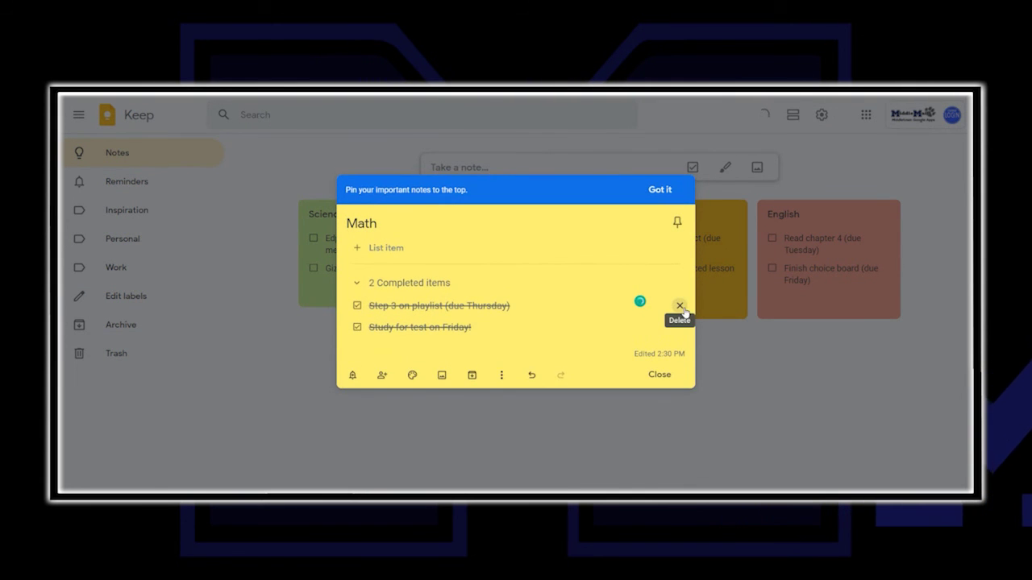
{"action": "left_click", "coordinate": [682, 300]}
{"action": "left_click", "coordinate": [680, 313]}
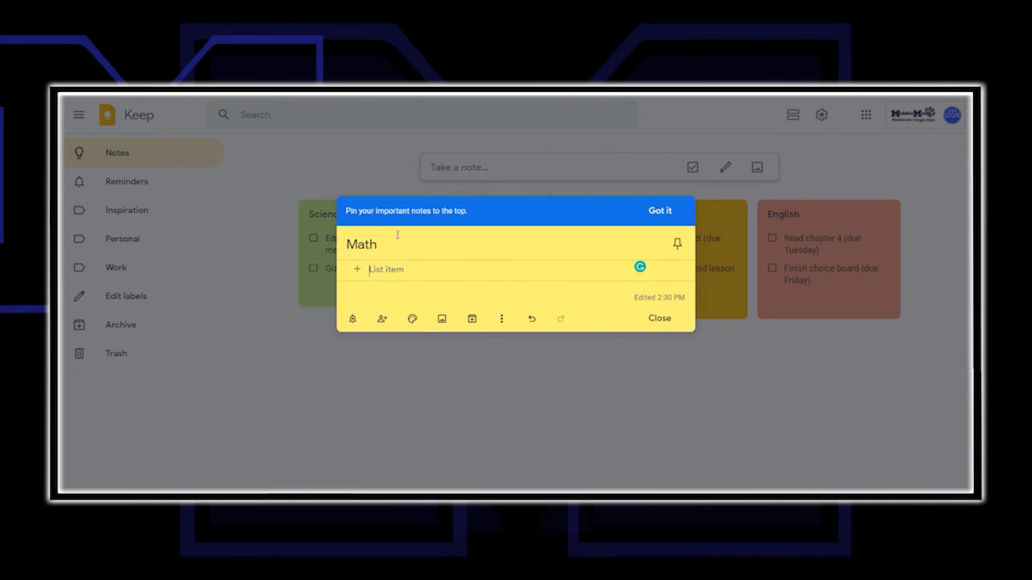
{"action": "left_click", "coordinate": [660, 318]}
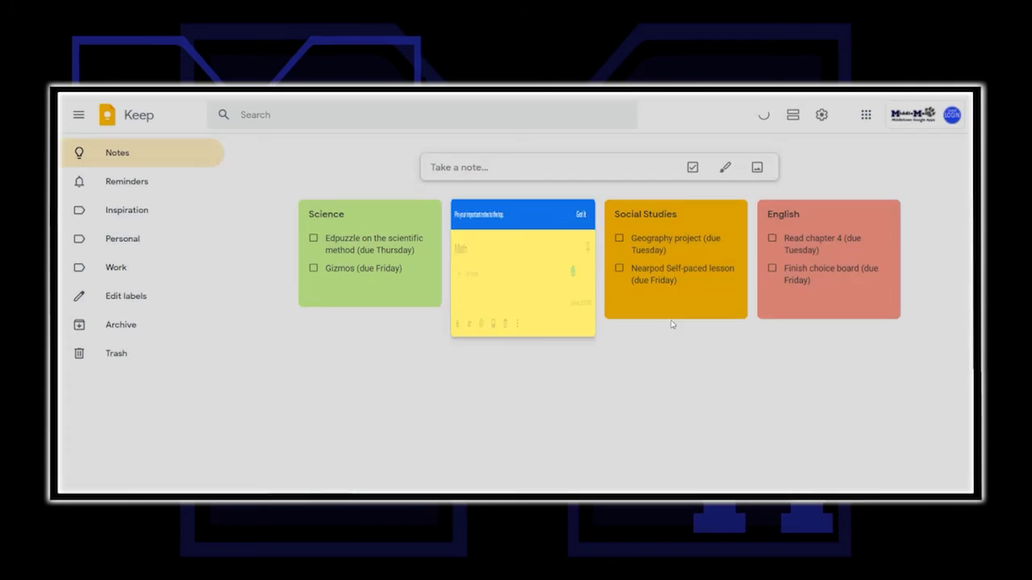